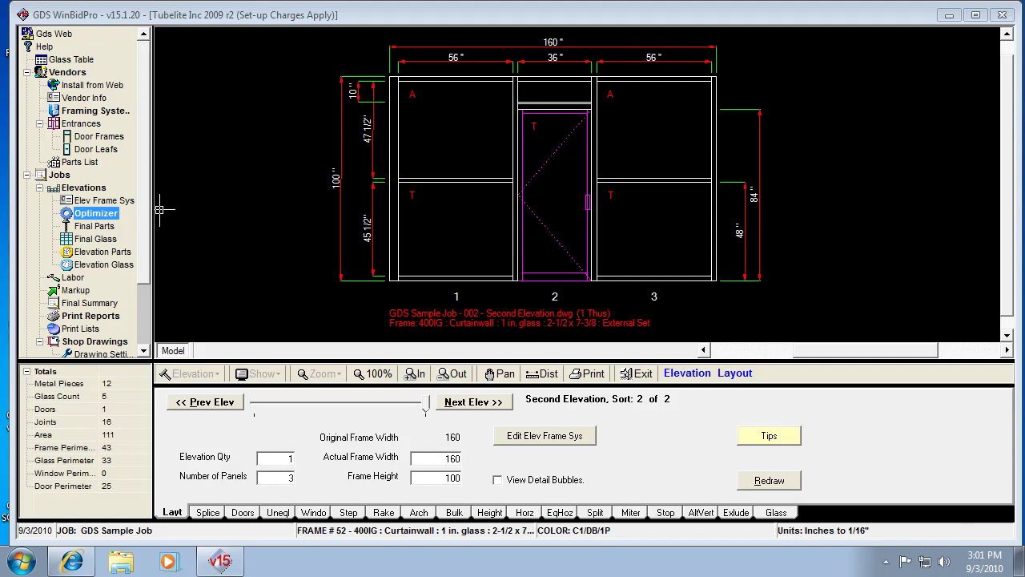
In the Optimizer, clear the Save mark on the 110-inch E0018 stock and reload the cut parts from the elevations
double_click(99, 215)
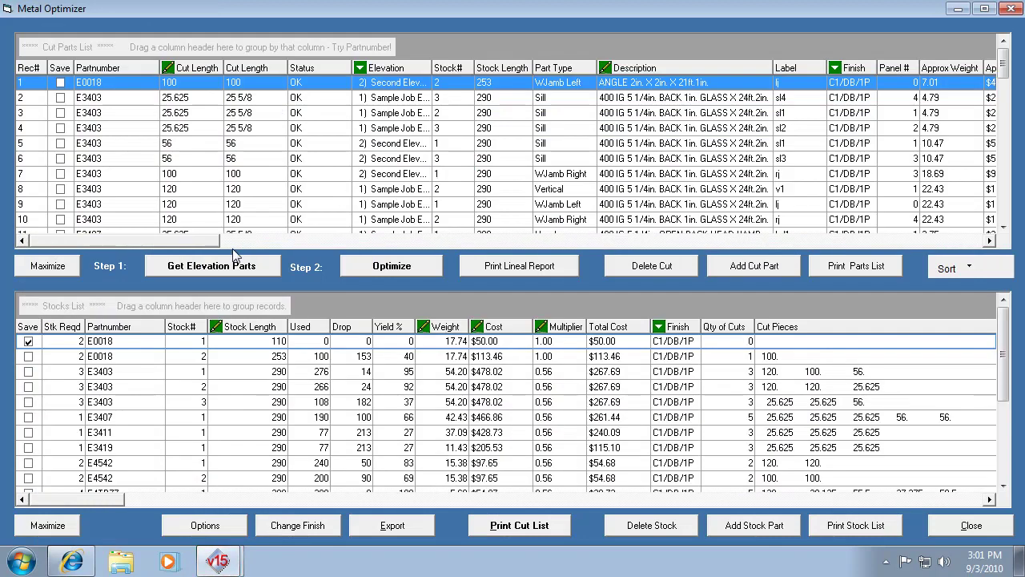
click(32, 344)
click(184, 373)
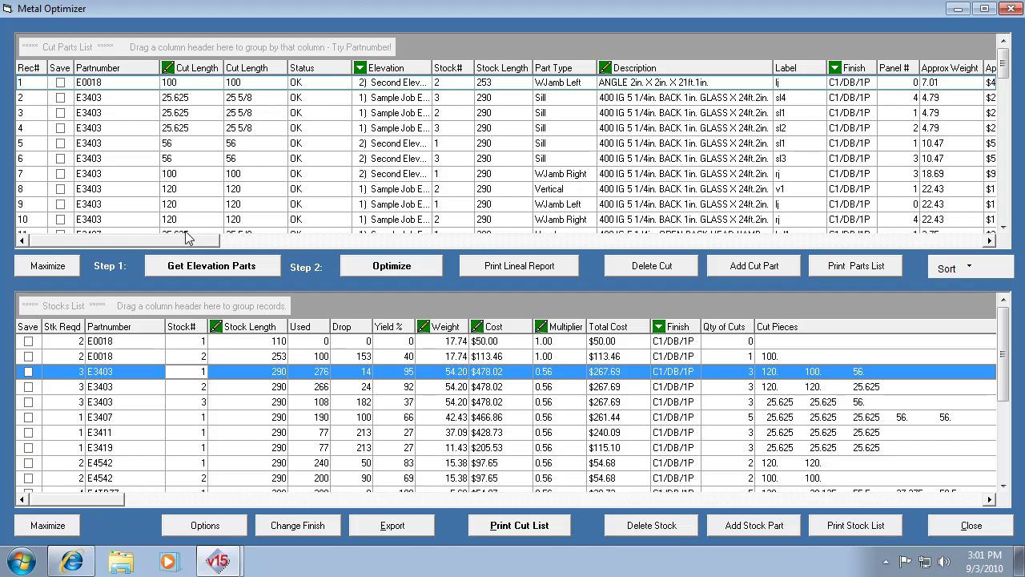
click(201, 269)
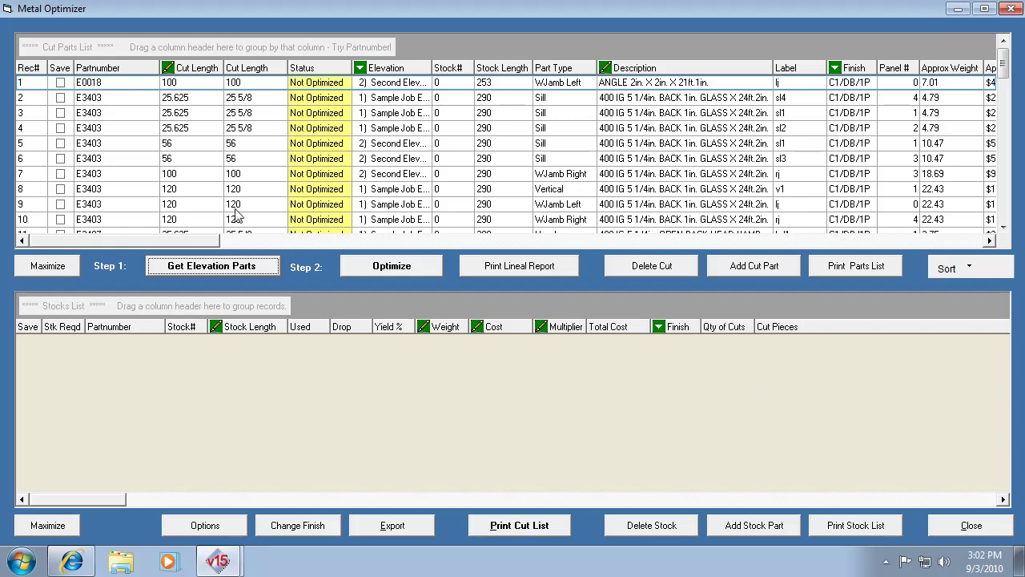
Sort the cut parts list by part type and group its records by elevation
click(53, 270)
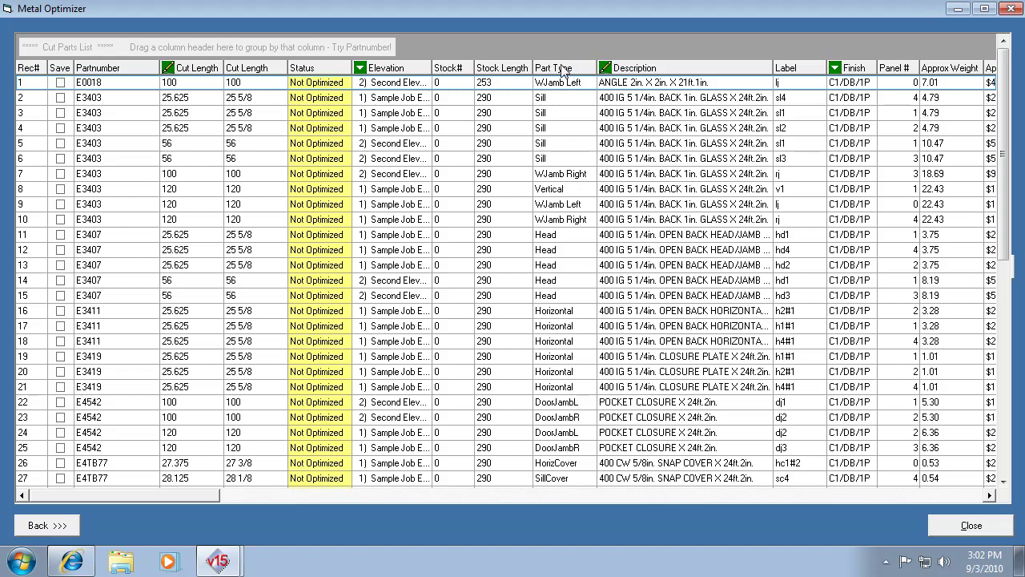
click(563, 68)
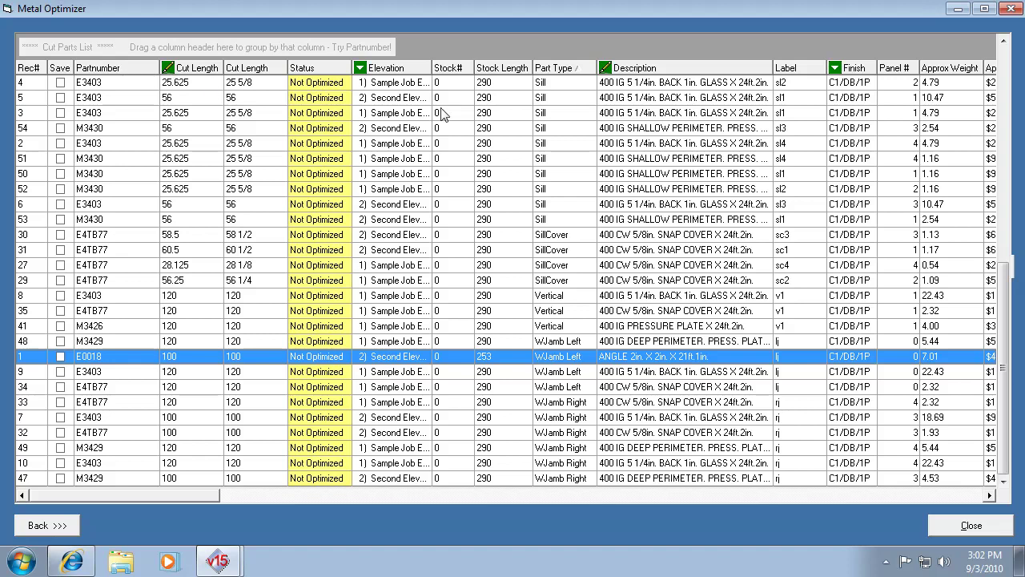
drag(386, 70, 354, 43)
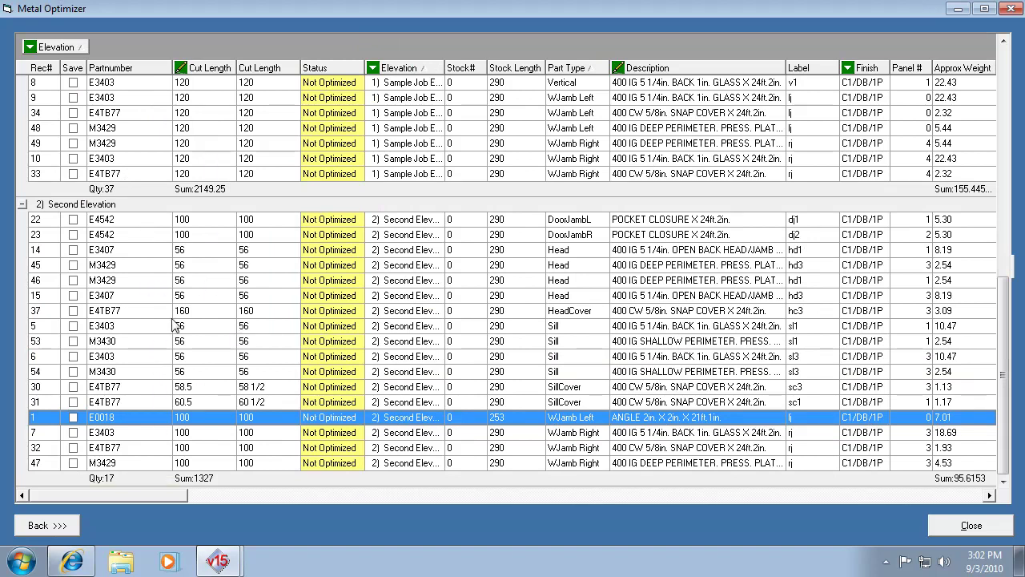
click(55, 535)
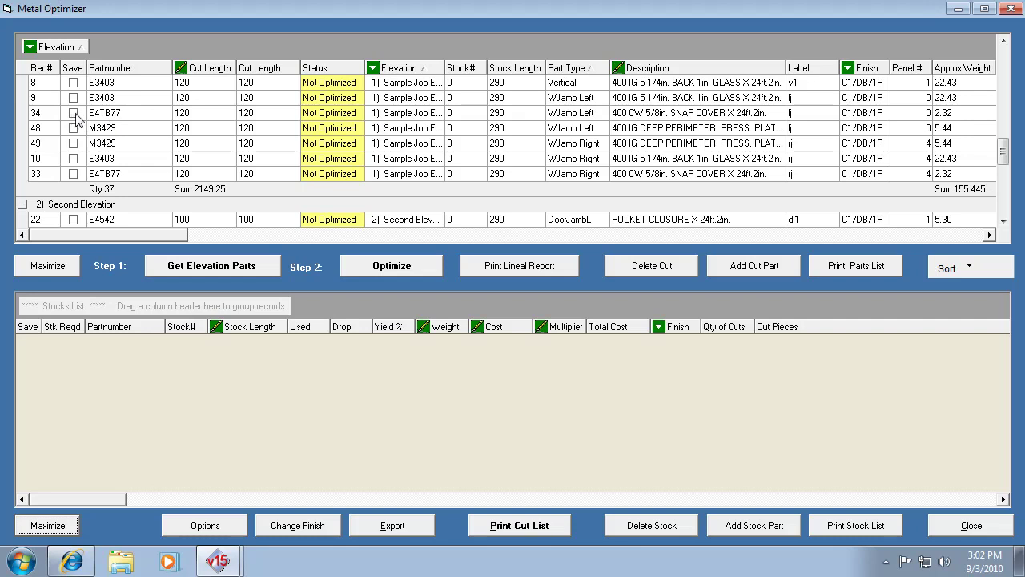
Mark the E4TB77 WJamb Left cut part, record 34, as saved and set its cut length to 125
click(73, 114)
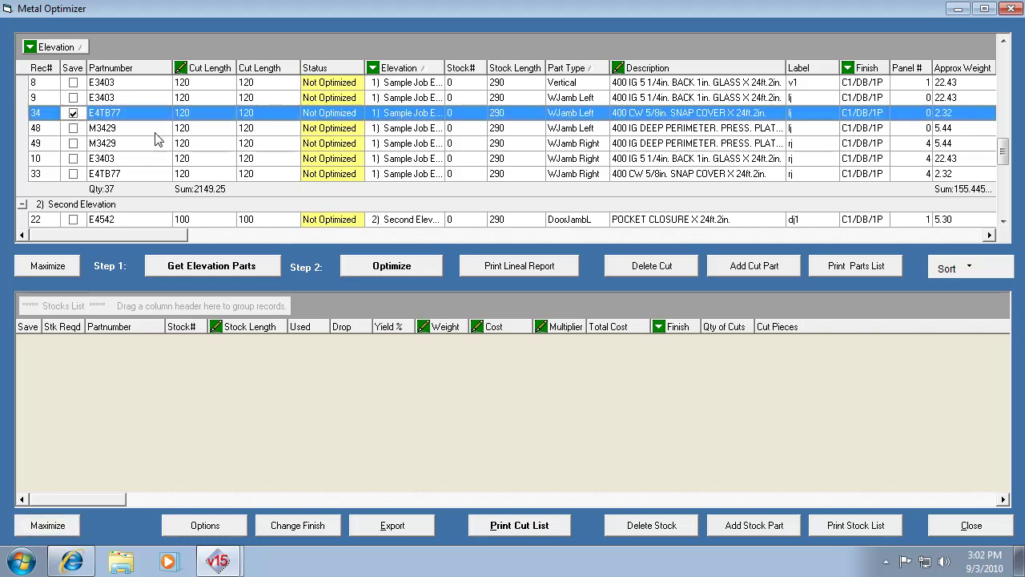
click(194, 113)
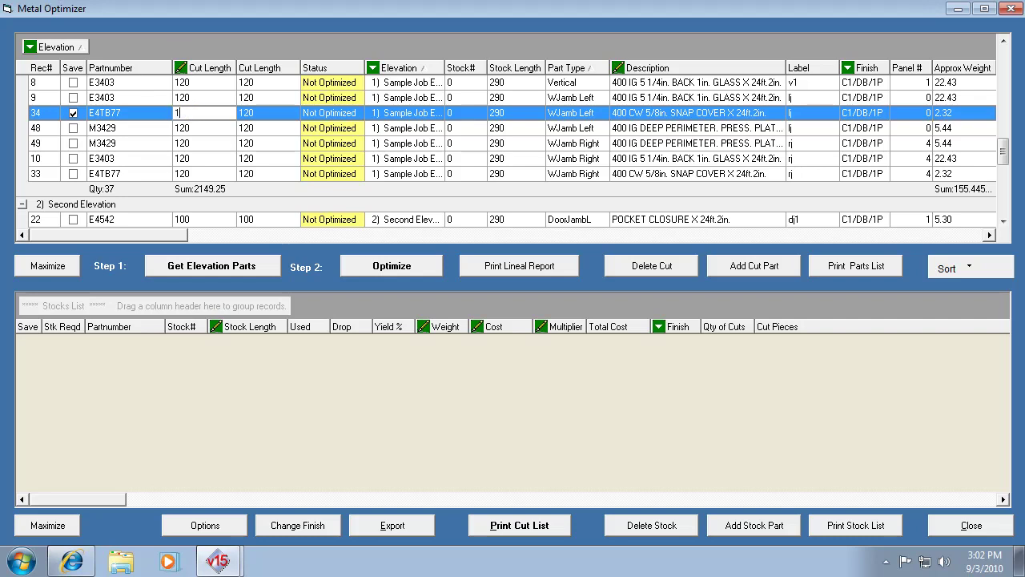
text(25)
click(201, 132)
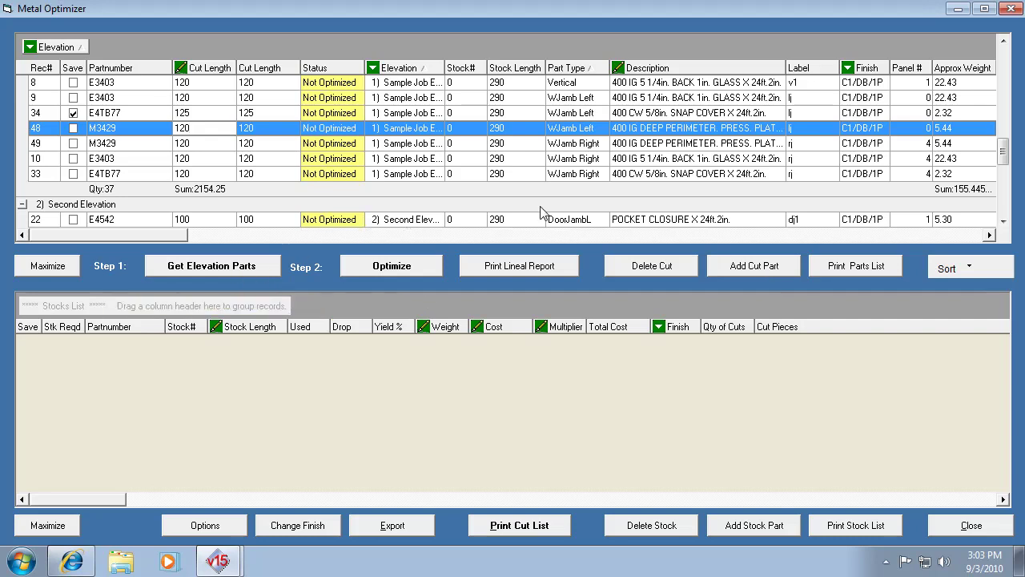
Start adding a cut part and select part number E0002, the 1 3/4in. x 4in. tube
click(751, 269)
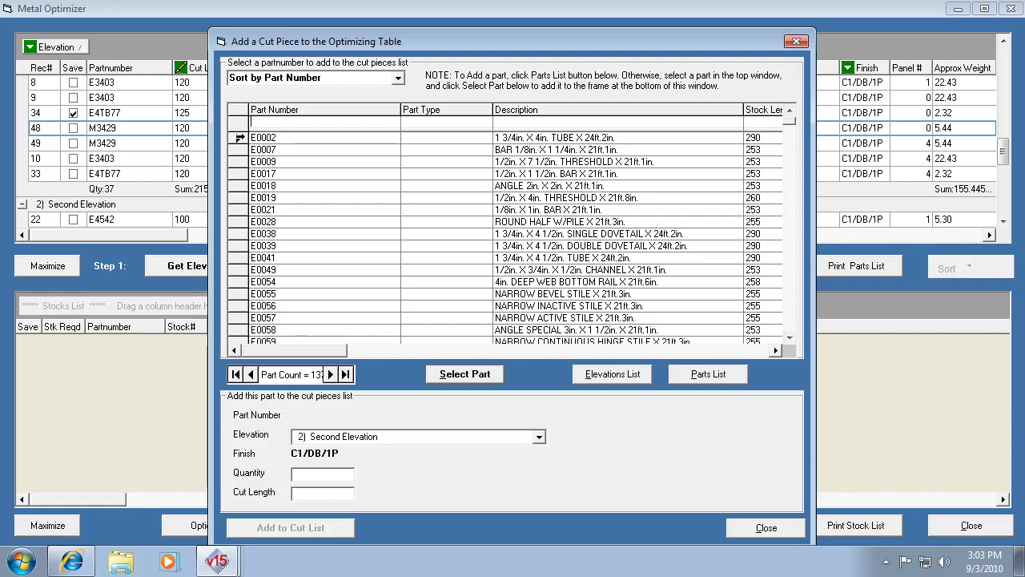
click(239, 138)
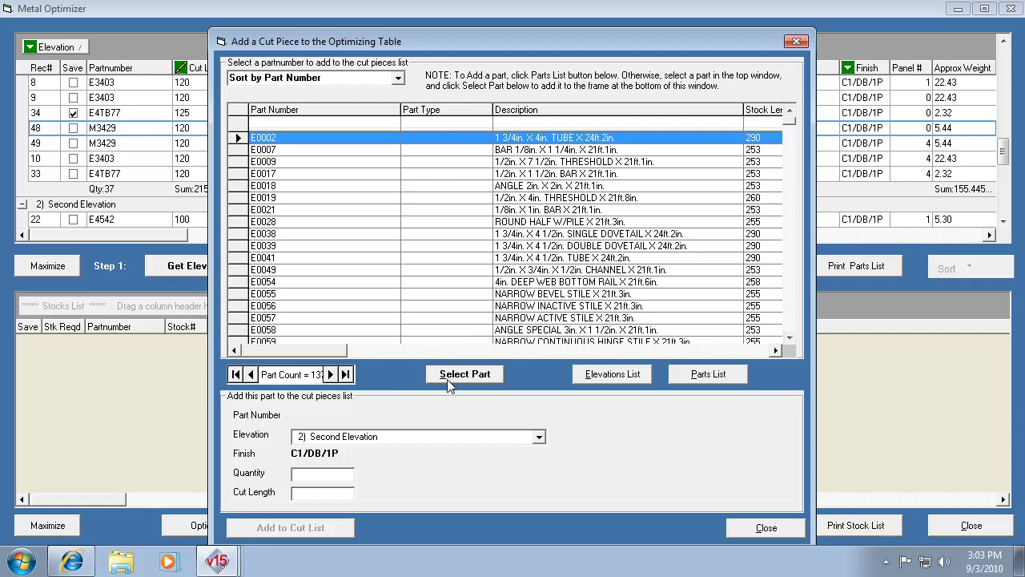
click(315, 140)
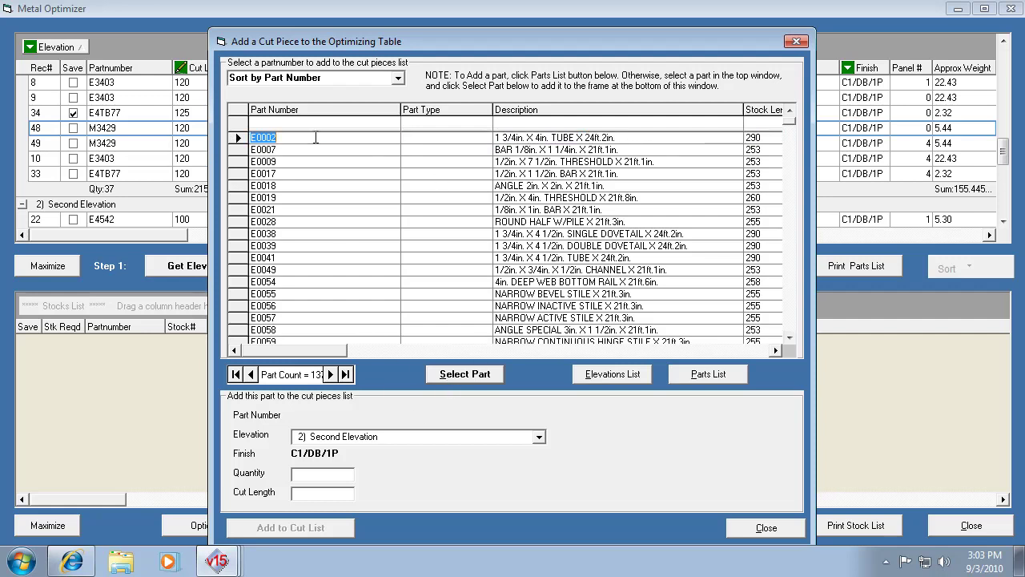
click(240, 138)
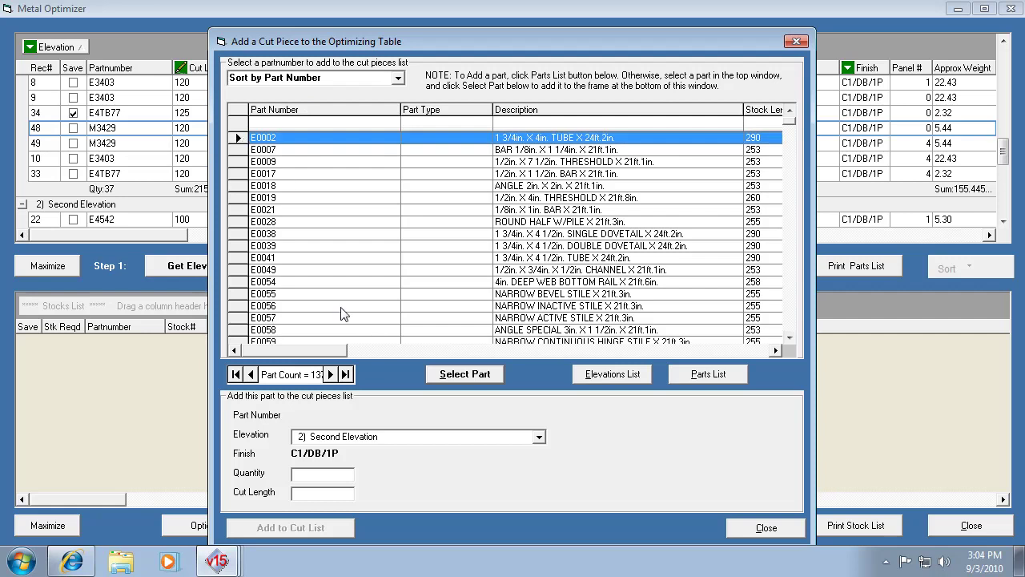
click(460, 374)
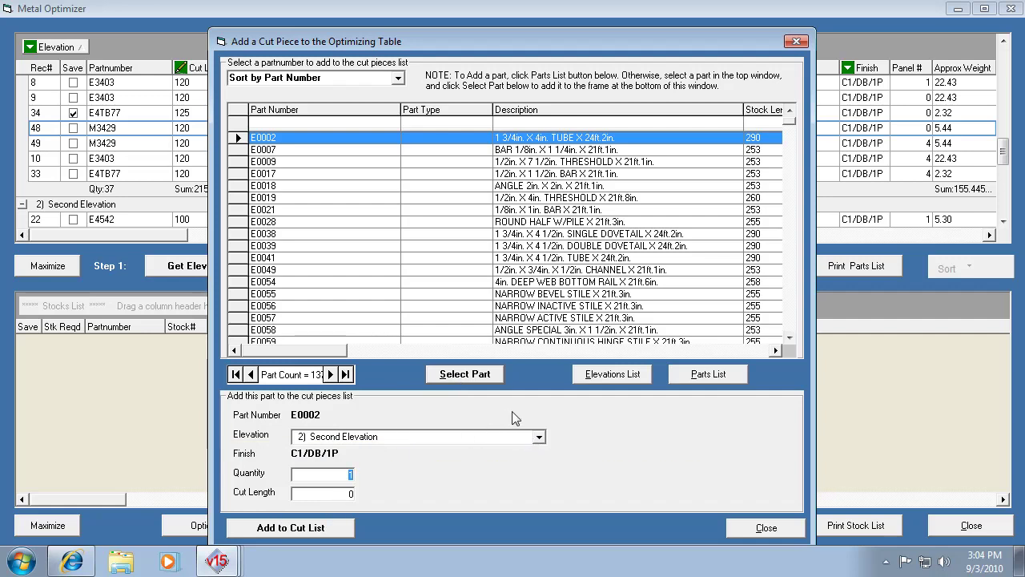
Add two E0002 pieces with a cut length of 36.5 to the Sample Job Elevation cut list
click(538, 436)
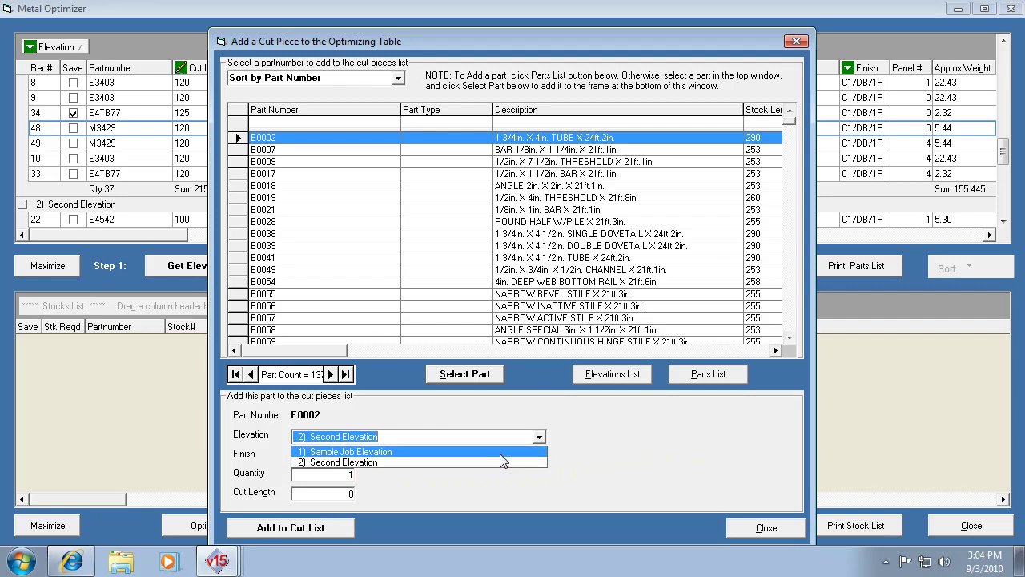
click(503, 453)
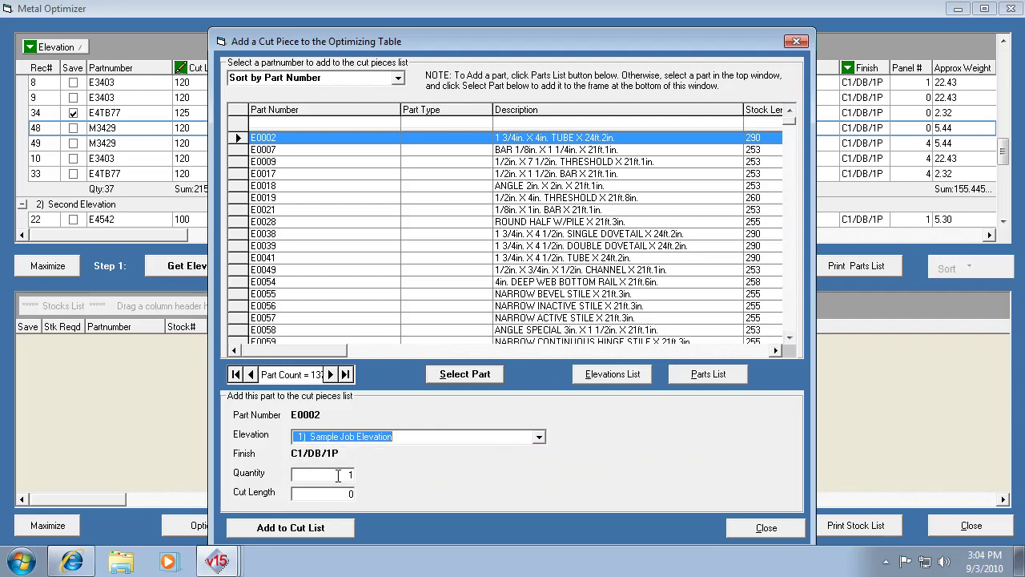
click(338, 474)
drag(339, 475, 364, 471)
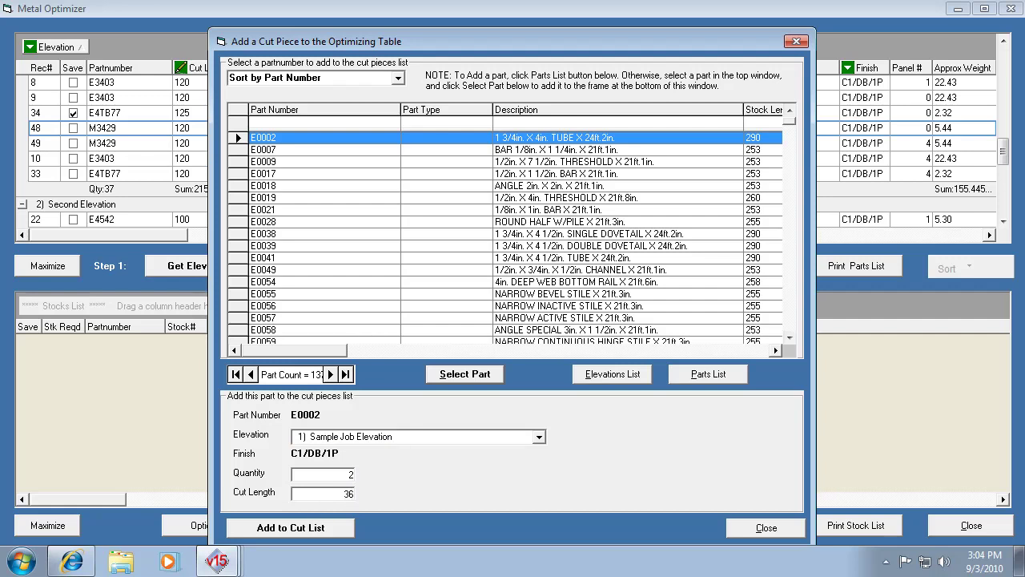
text(5)
click(300, 529)
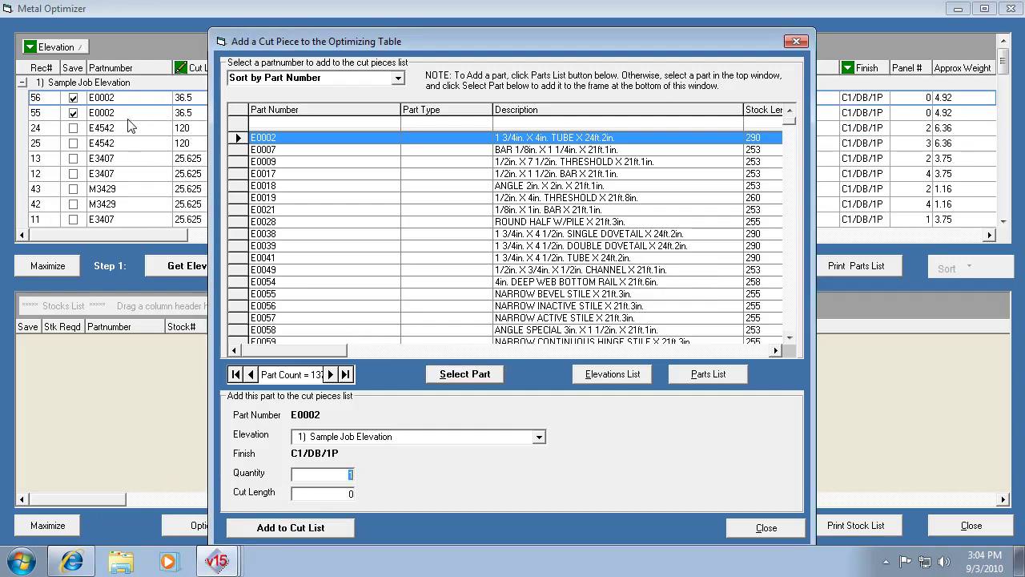
click(759, 531)
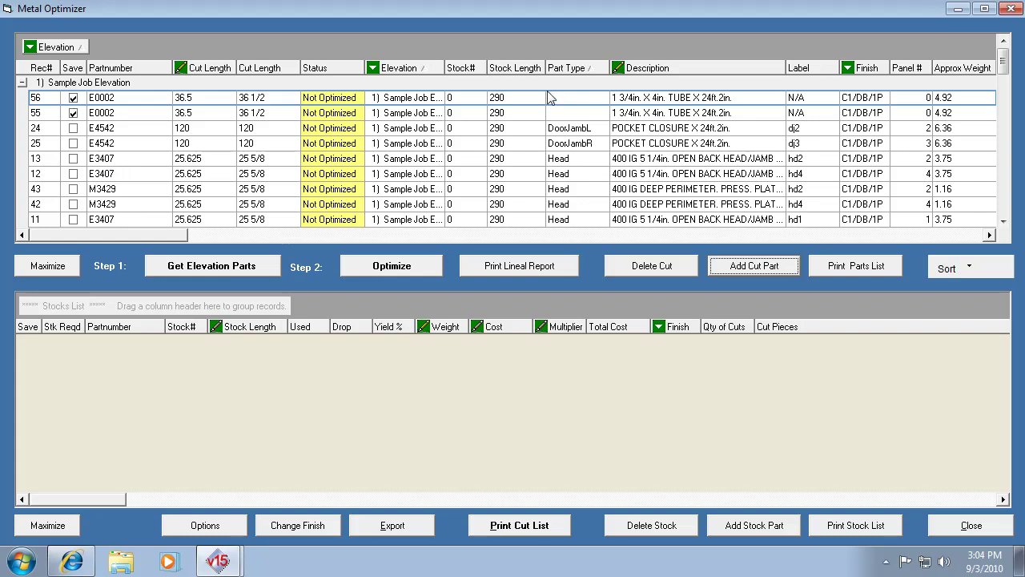
Review the full cut parts list and optimize the parts into stock lengths
click(50, 266)
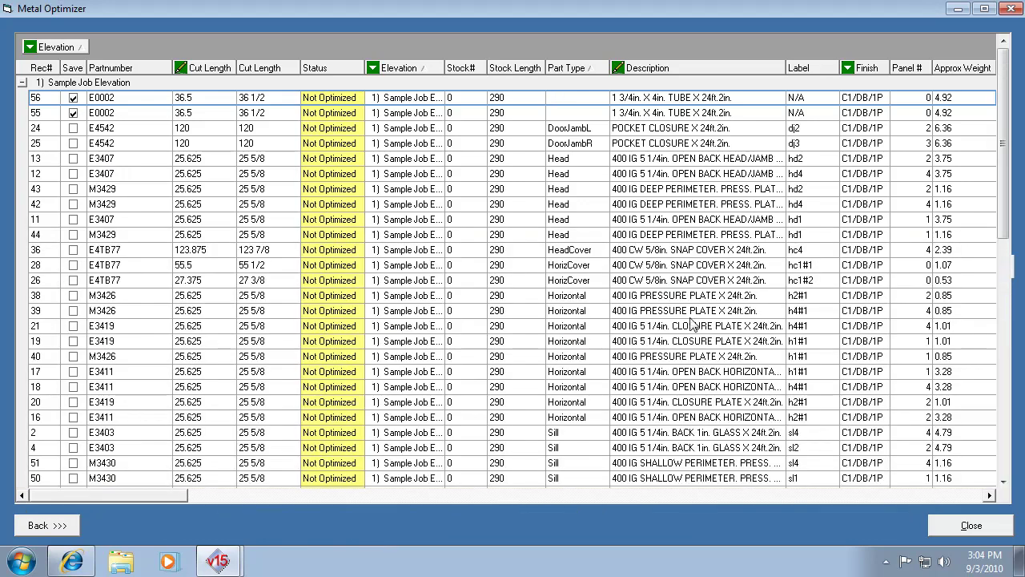
click(1003, 370)
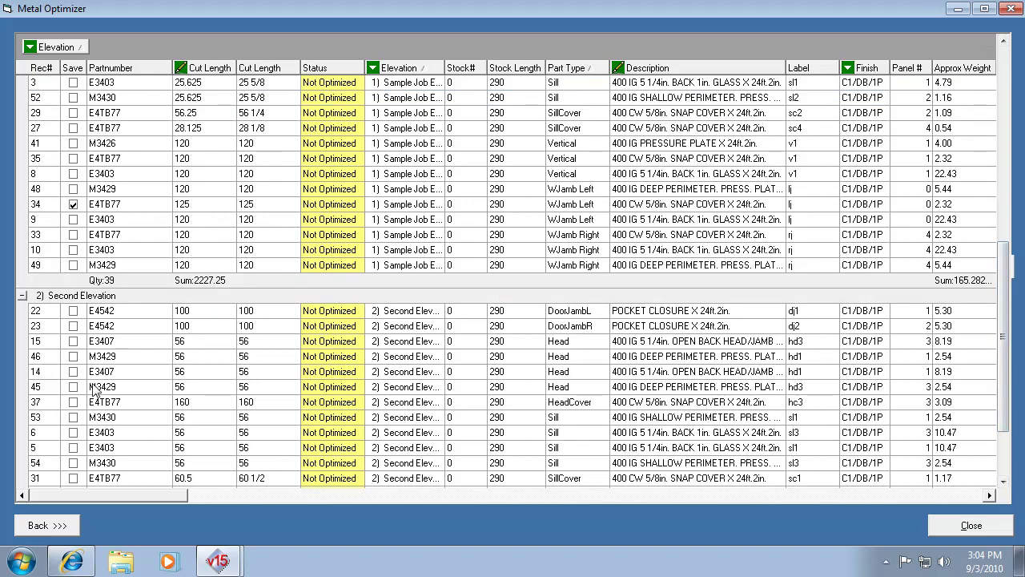
click(56, 526)
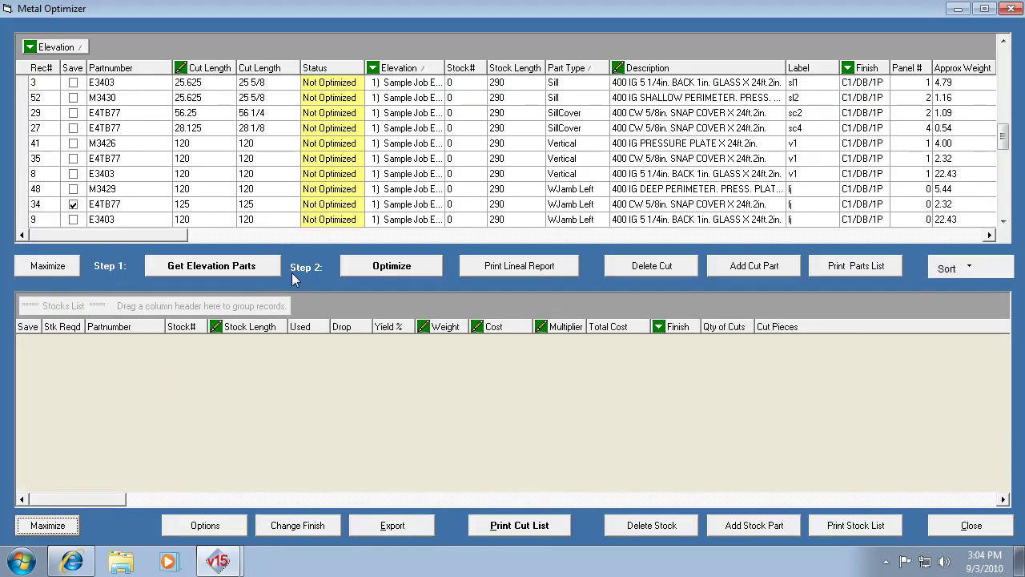
click(373, 271)
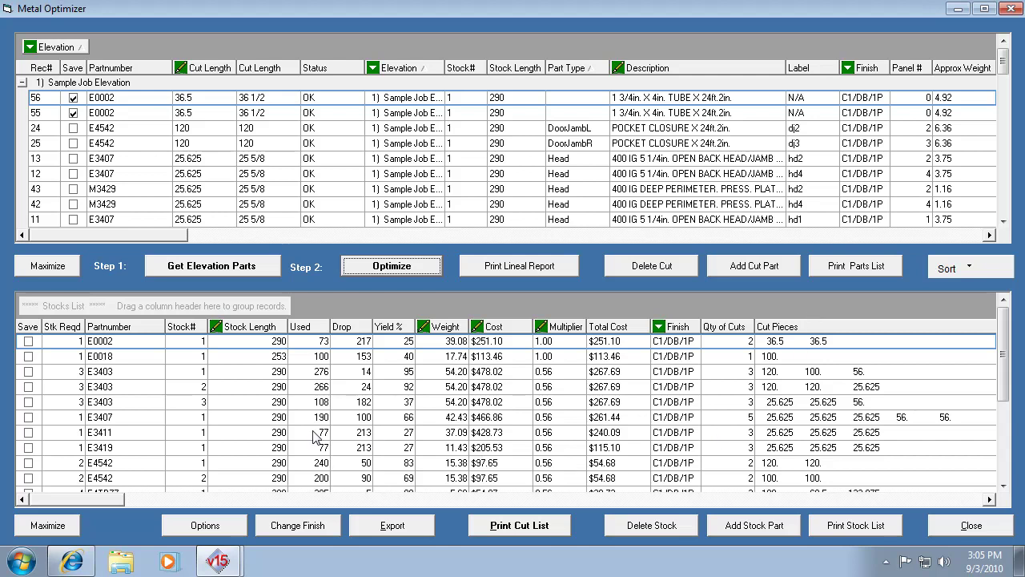
Switch the optimizer option to Easier to Cut Optimizer
click(205, 527)
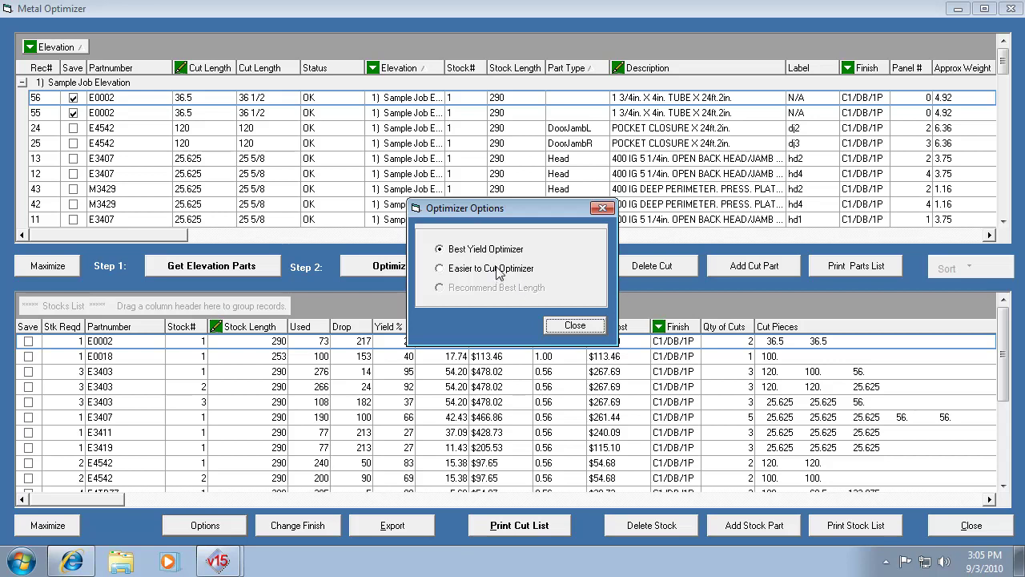
click(574, 325)
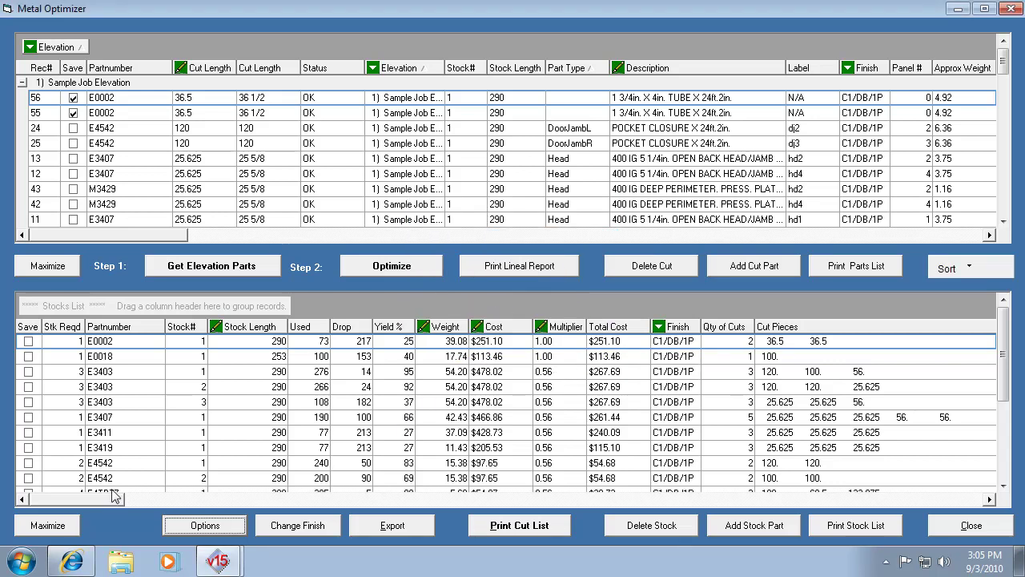
click(205, 524)
click(442, 269)
click(570, 325)
Set the E0002 stock length to 100 and mark that stock row as saved
click(271, 341)
drag(270, 341, 290, 341)
text(100)
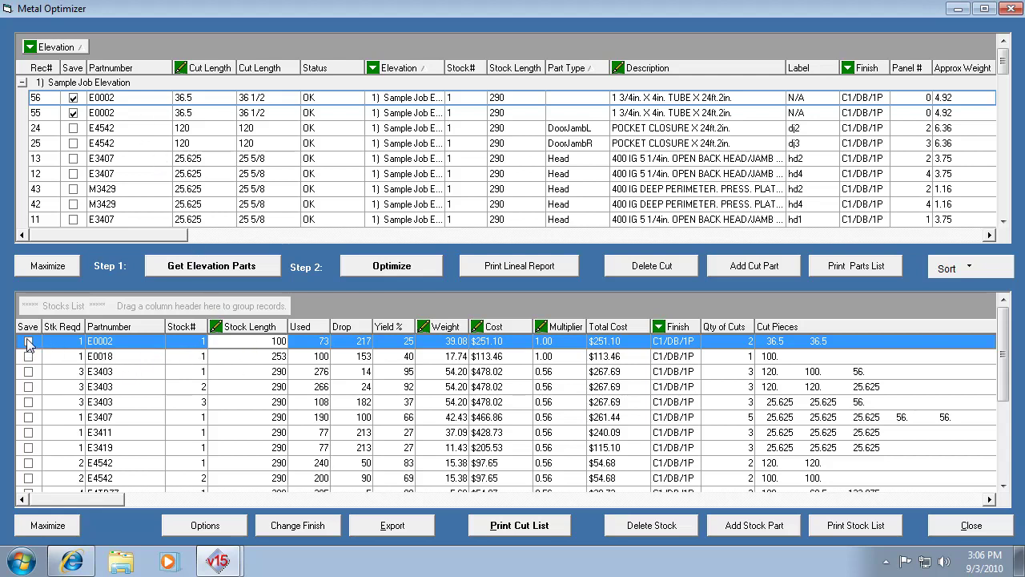
click(28, 342)
Set the cost of the E0002 stock to $25.00
click(503, 340)
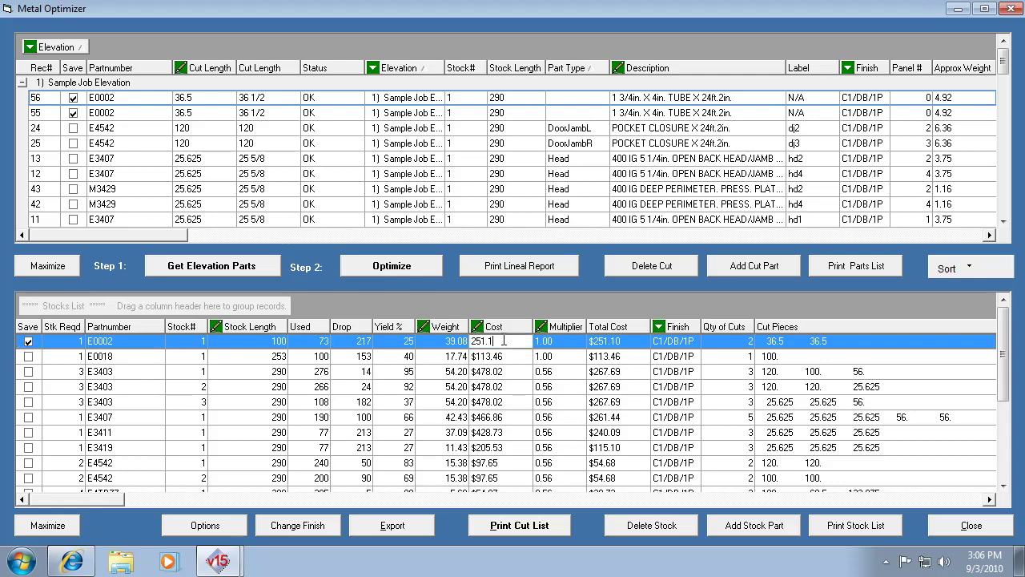
double_click(497, 341)
text(25)
click(498, 356)
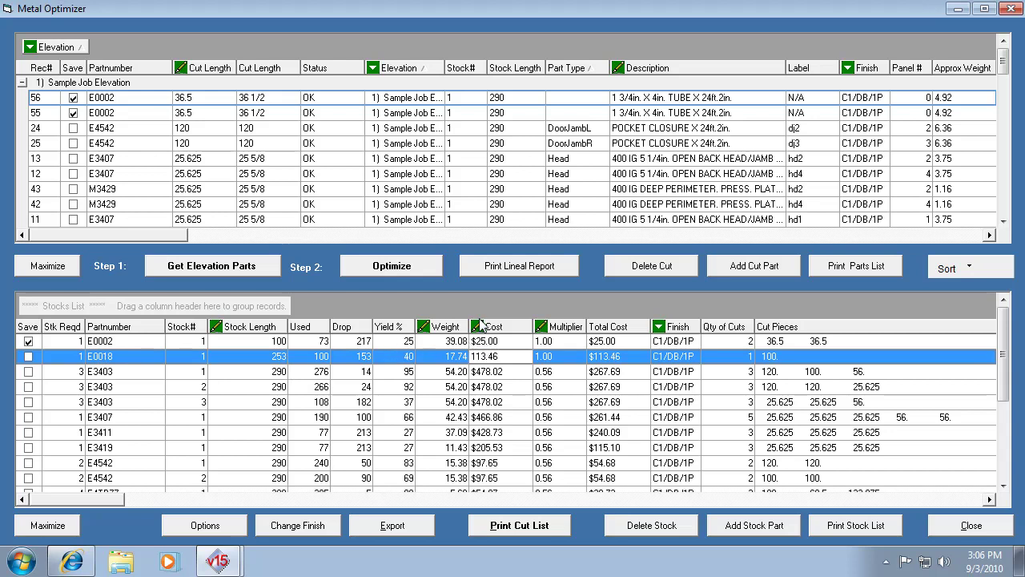
Set the weight of the E0002 stock to 12 and run the optimization again
click(452, 341)
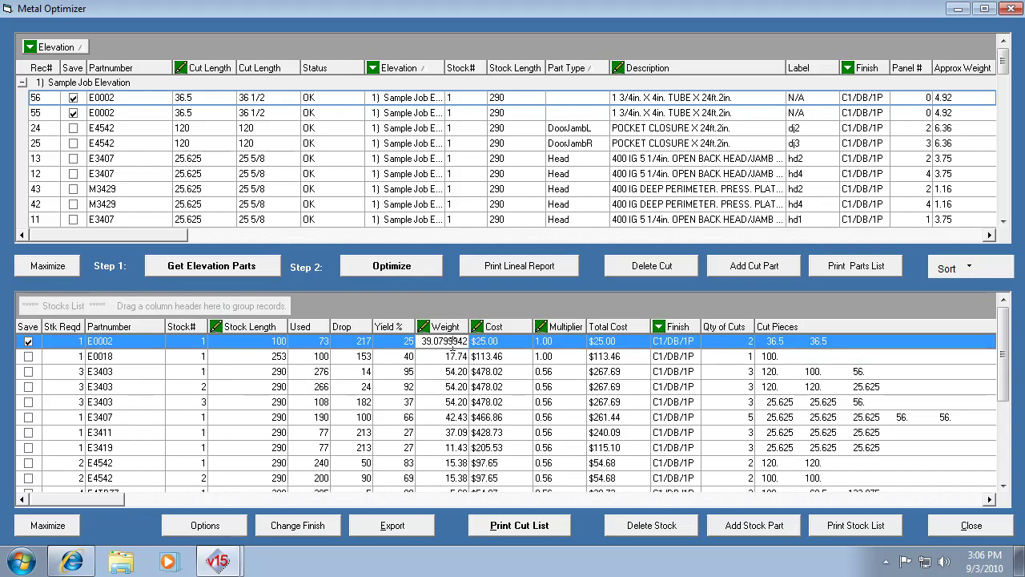
double_click(452, 341)
text(12)
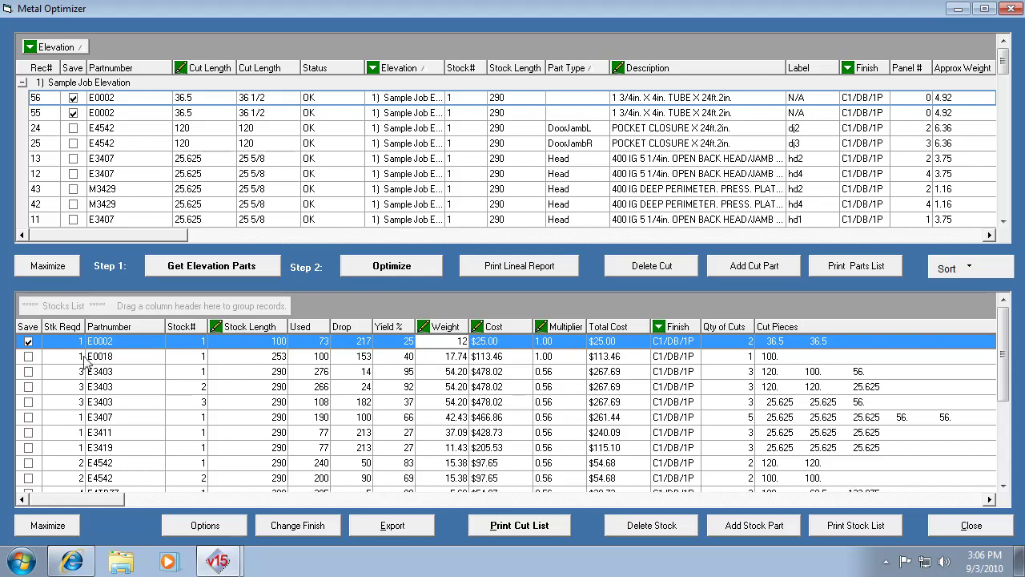
click(196, 361)
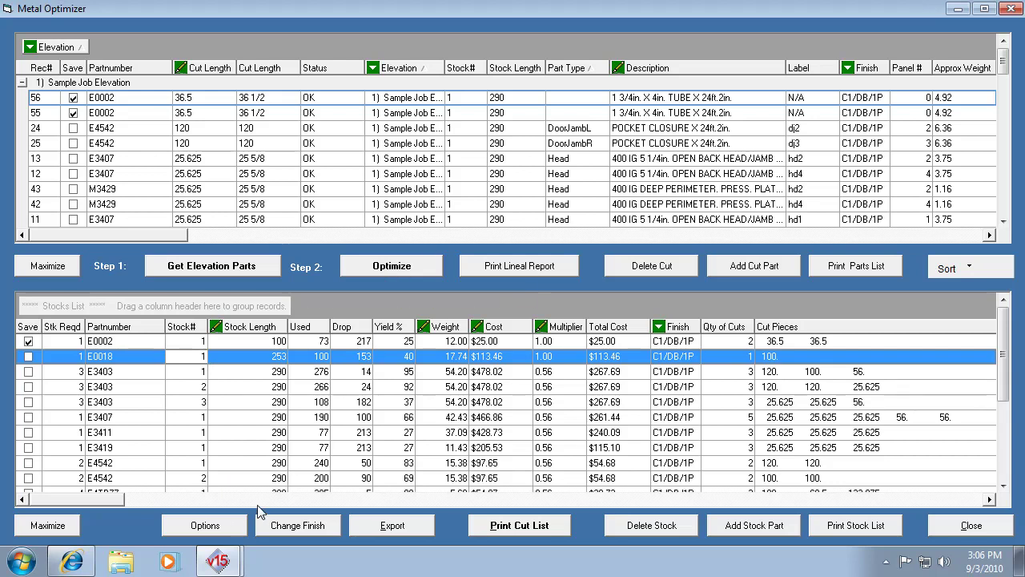
click(373, 267)
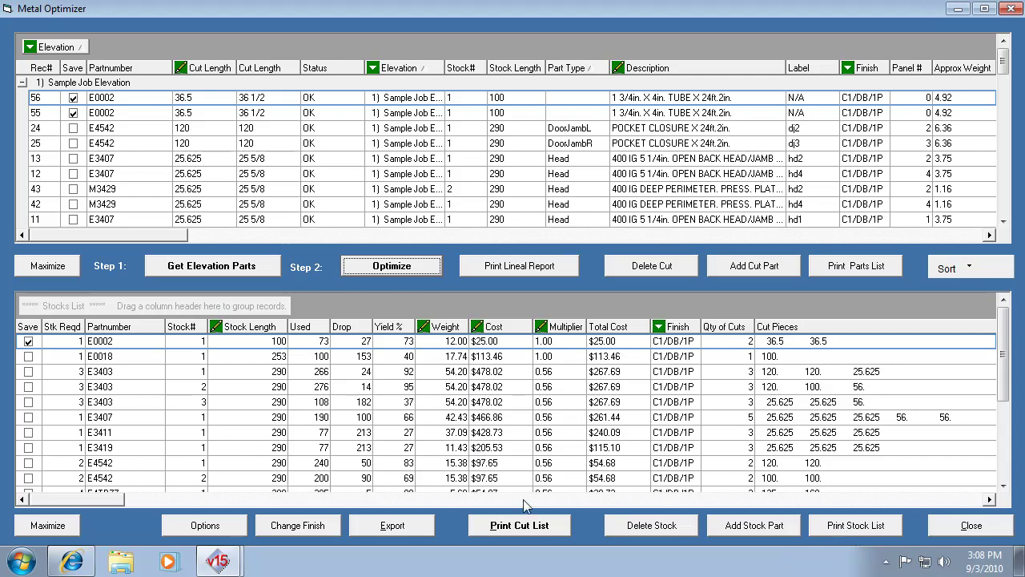
Preview the cut list report with its cut patterns, as well as the lineal final parts report
click(527, 531)
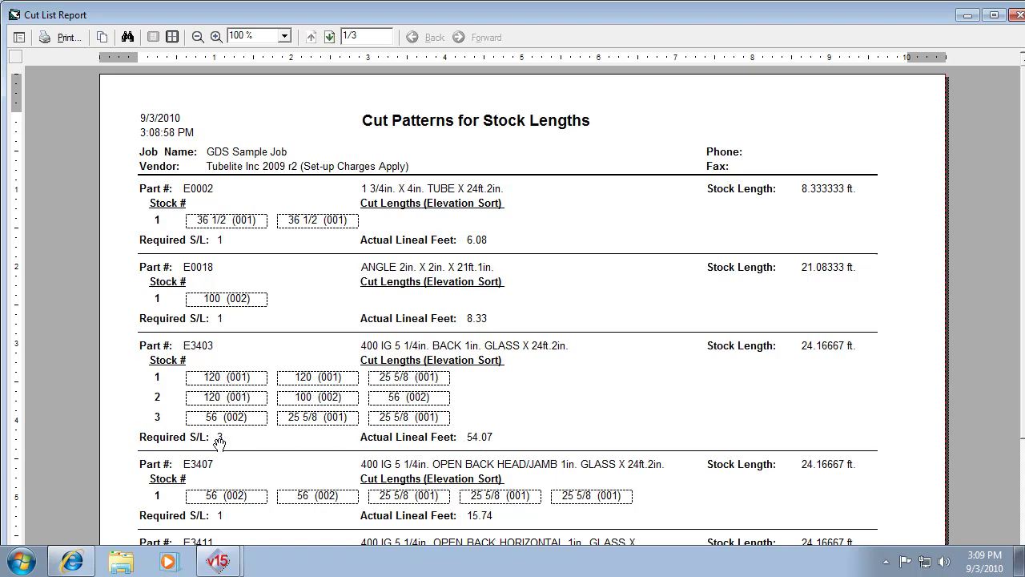
click(1014, 15)
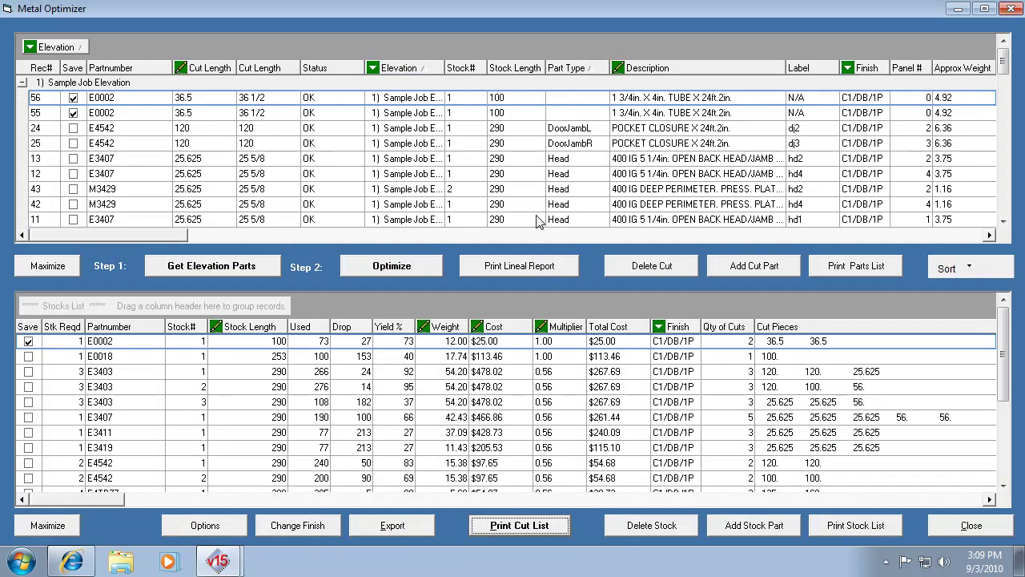
click(497, 269)
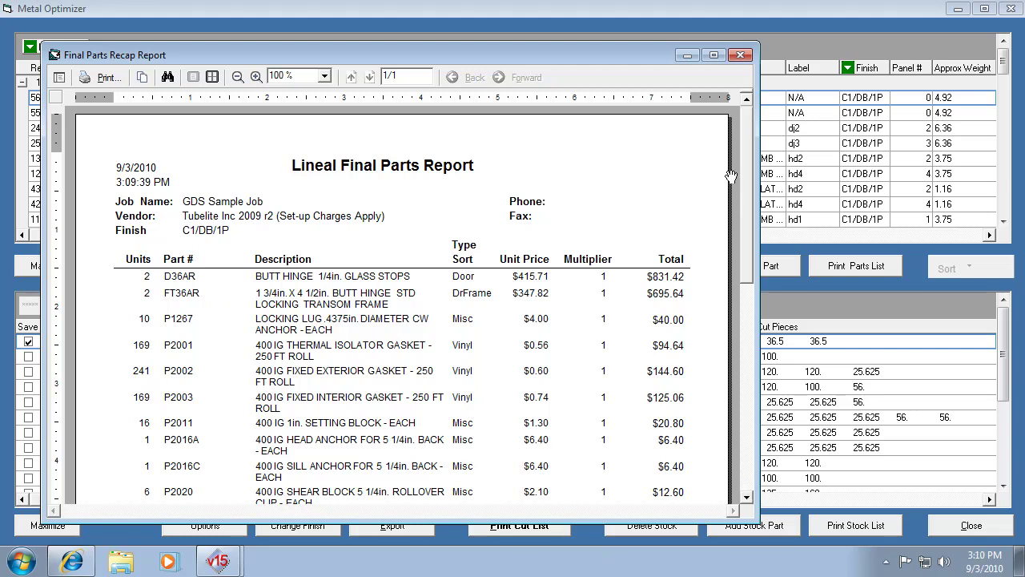
click(742, 56)
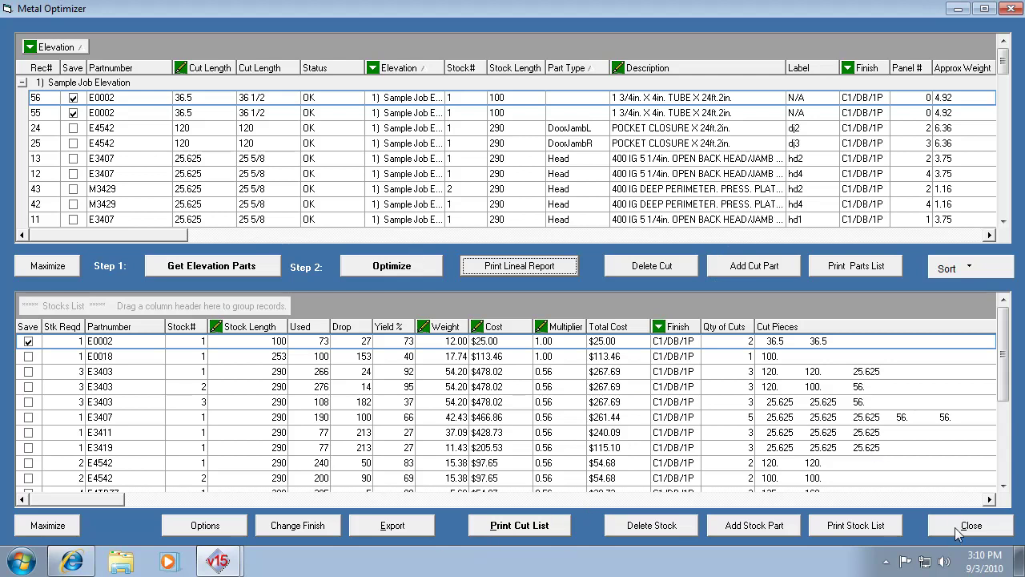
click(888, 563)
click(887, 563)
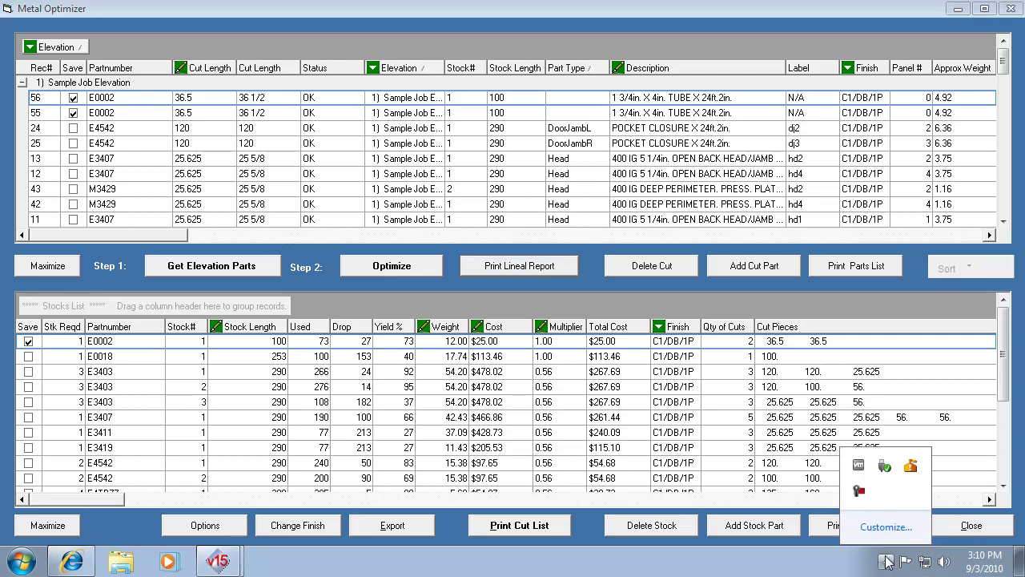